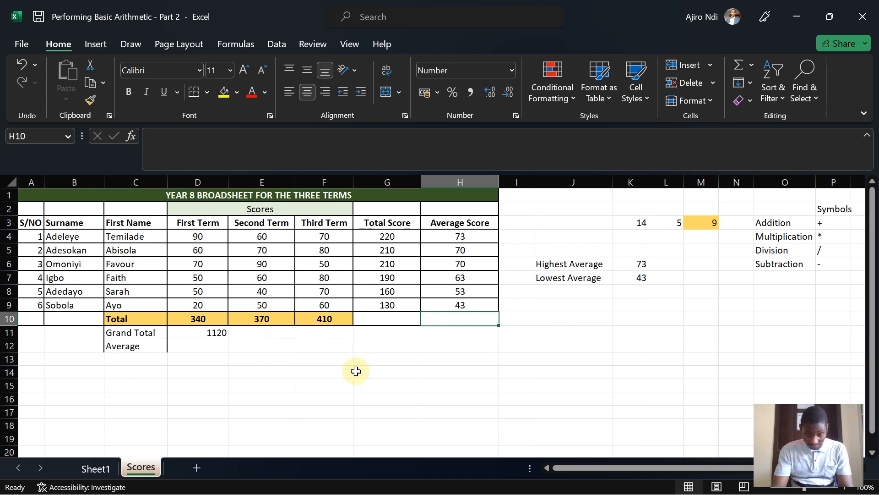
- Insert a 2-D clustered column chart from the first names and three term scores in C4:F9, and place it beside the Average Score column
left_click_drag(121, 235, 136, 305)
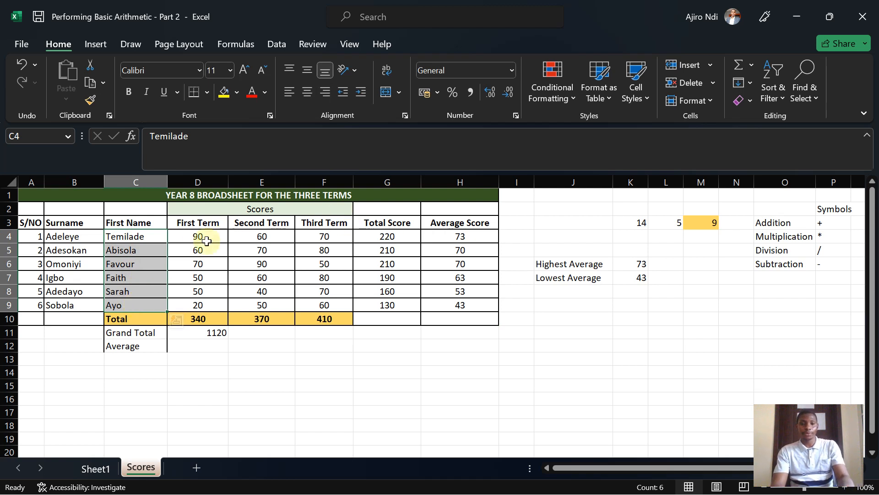
left_click_drag(185, 235, 320, 303)
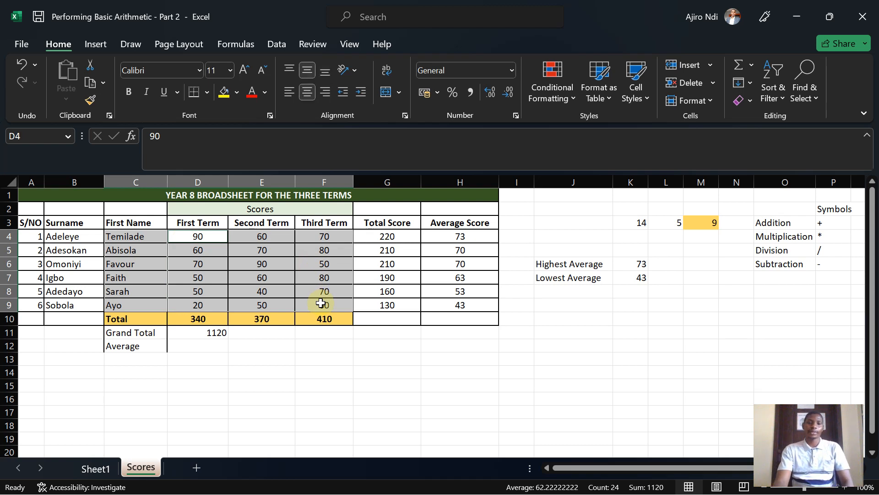
left_click(98, 49)
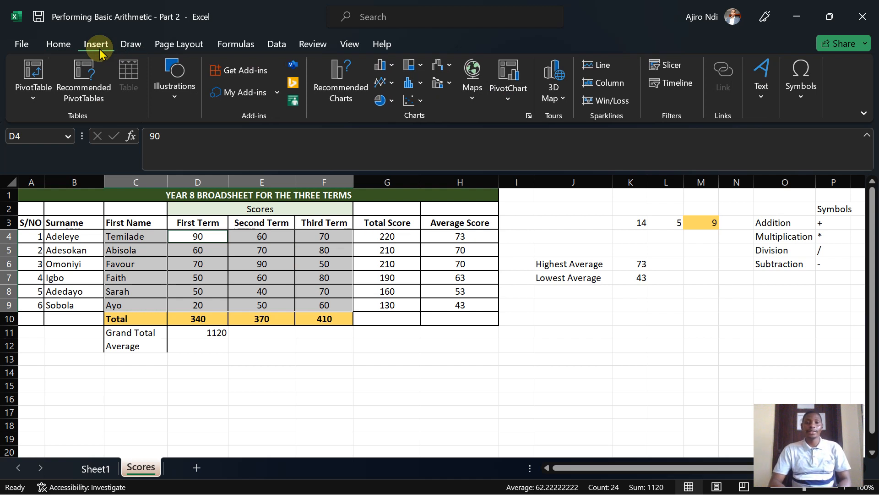
left_click(391, 67)
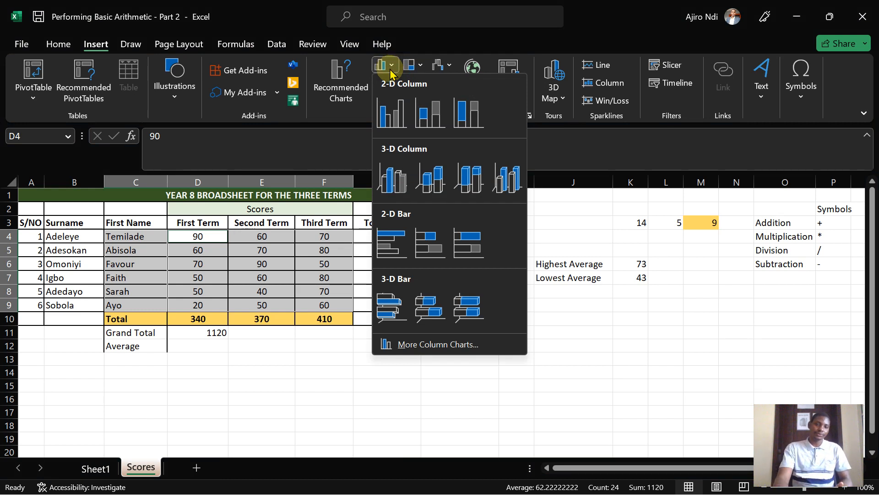
left_click(395, 116)
left_click_drag(553, 249, 763, 226)
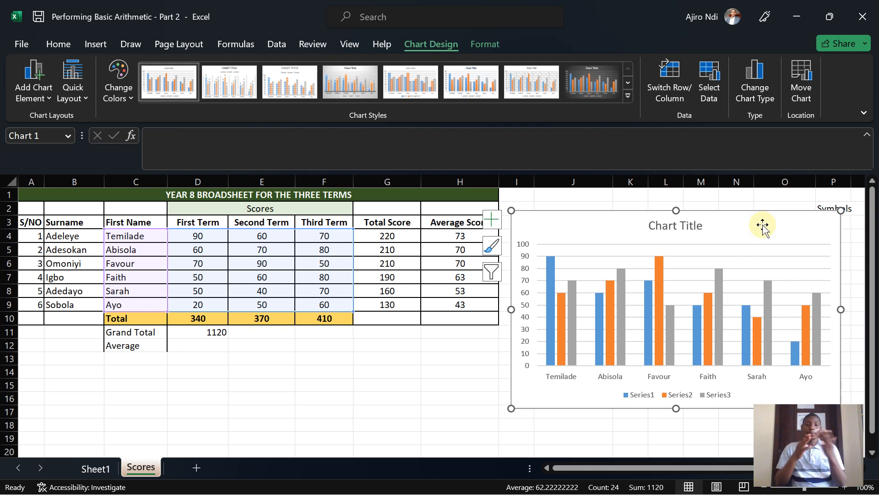
- Change the chart title to "YEAR 8 BROADSHEET FOR THREE TERMS"
left_click(684, 226)
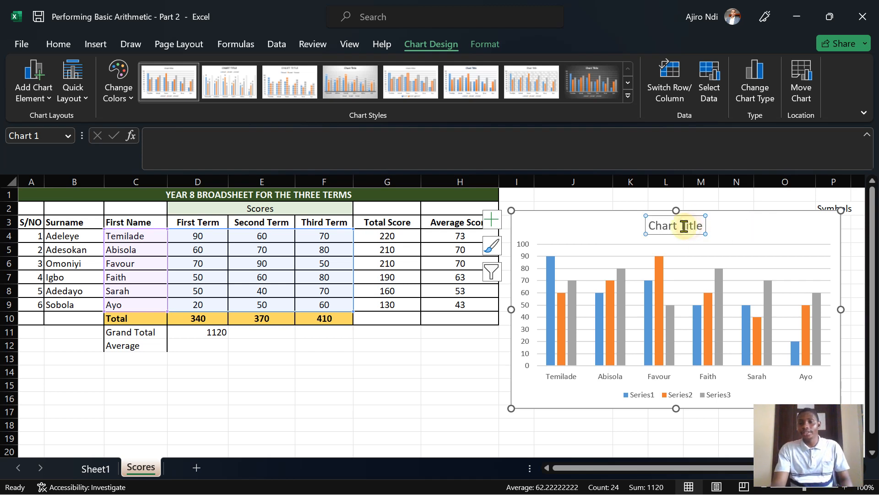
triple_click(684, 226)
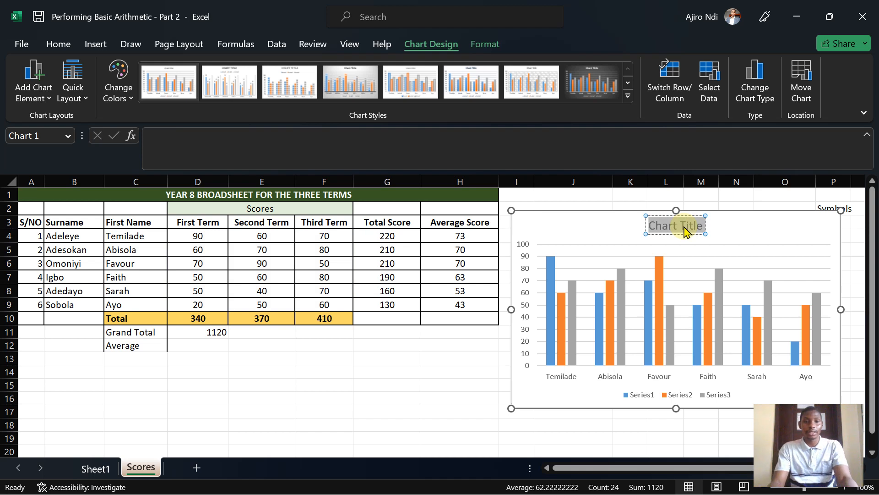
type("YEAR 8")
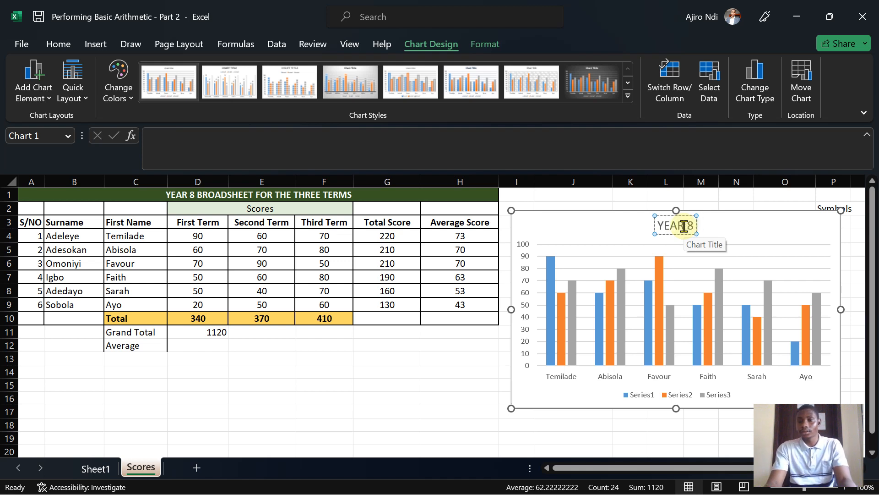
type("BROADSHEET FOR")
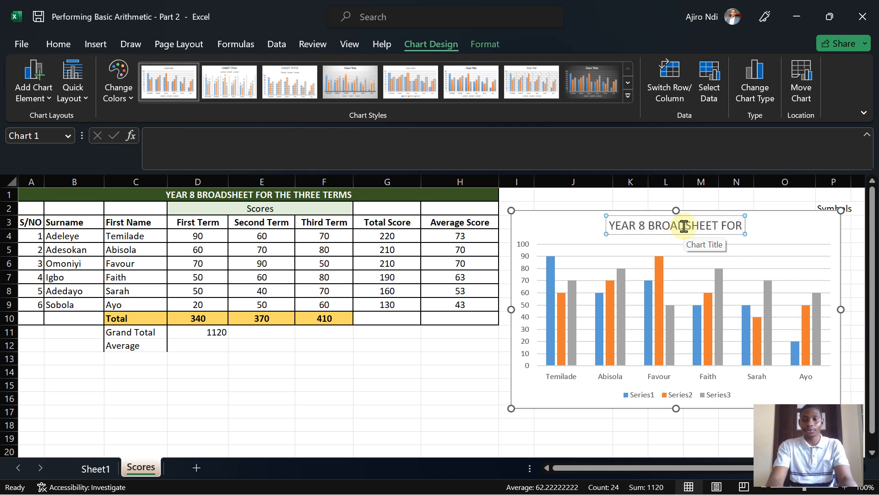
type(" THREE TERMS")
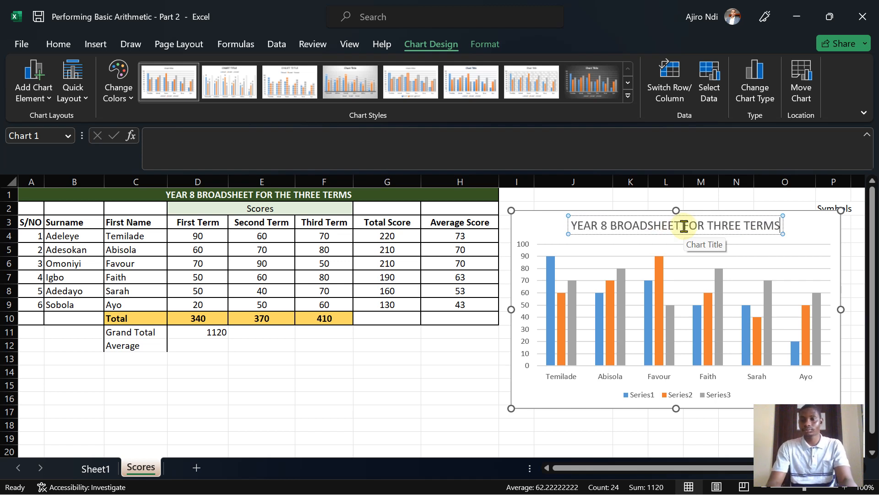
left_click(424, 382)
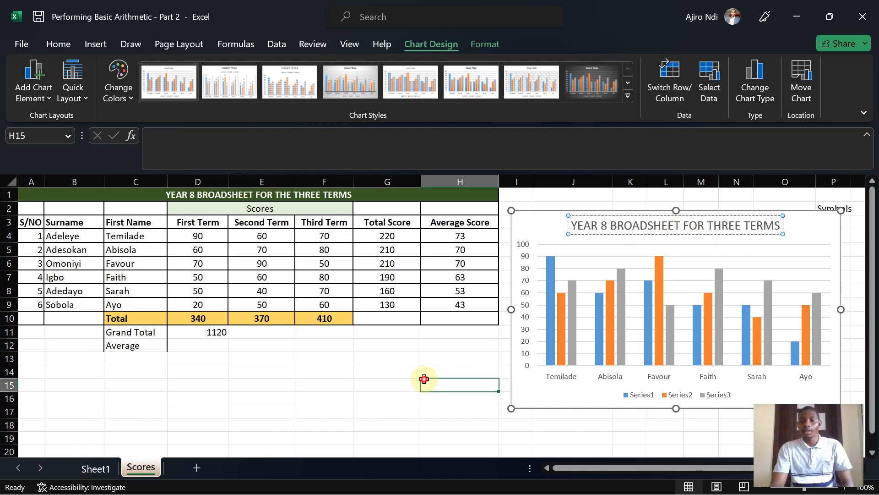
- Make the chart title bold and set its font color to black
left_click(656, 227)
left_click(59, 43)
left_click(128, 93)
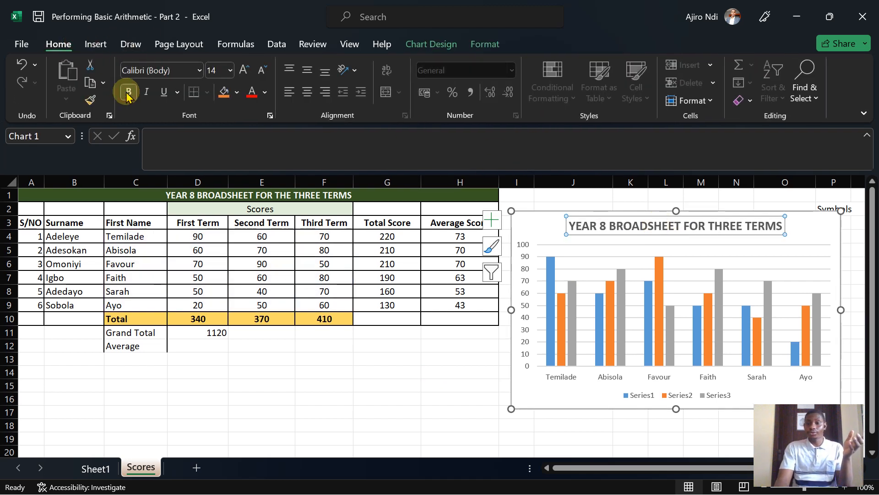
left_click(265, 92)
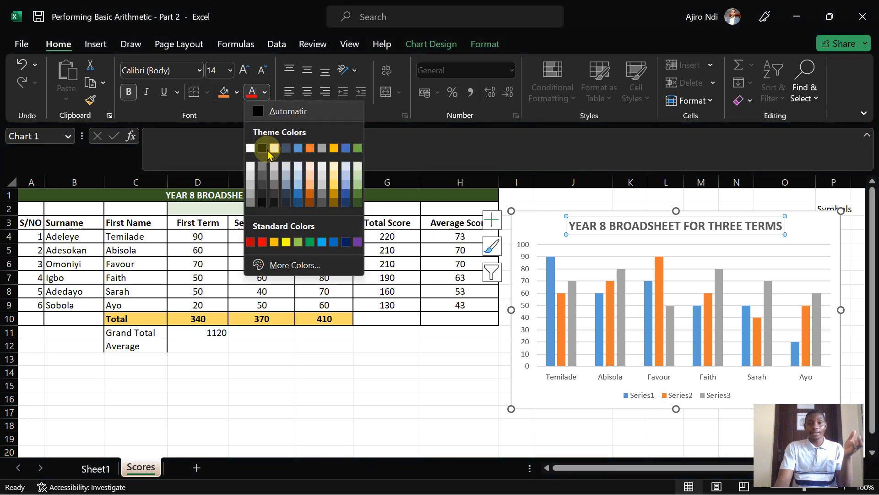
left_click(262, 147)
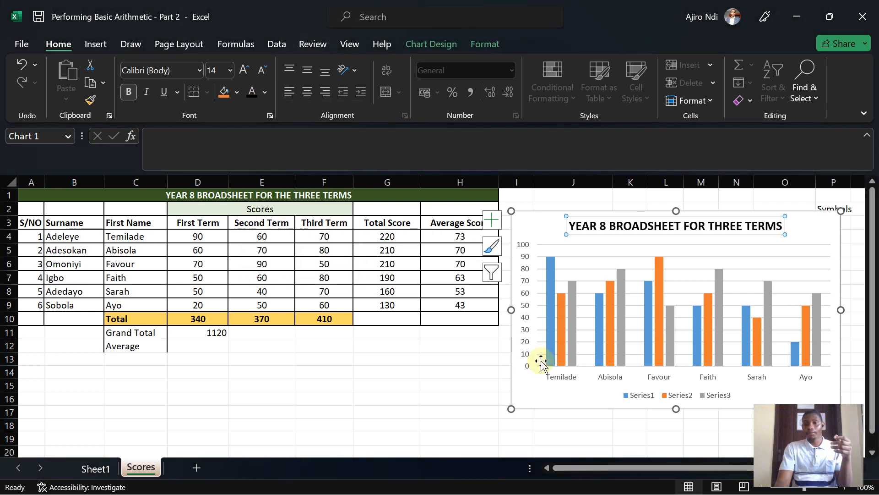
- Open the data source settings for the chart's legend entries
left_click(636, 397)
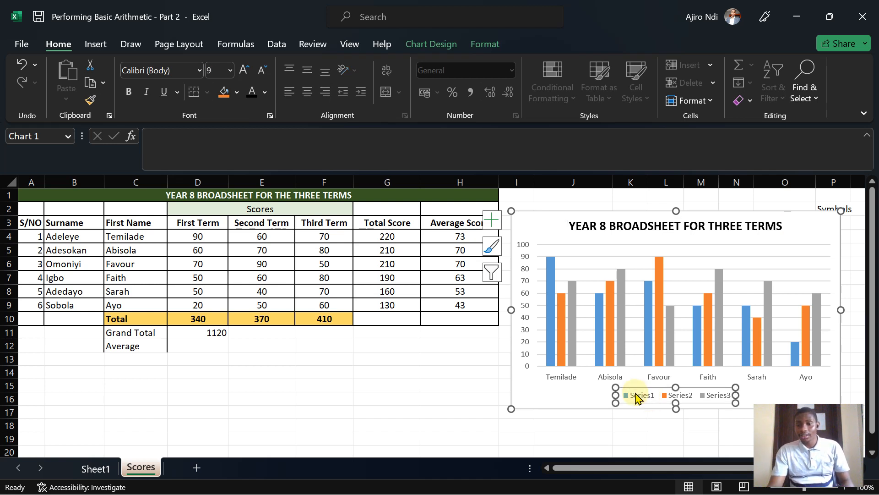
right_click(637, 397)
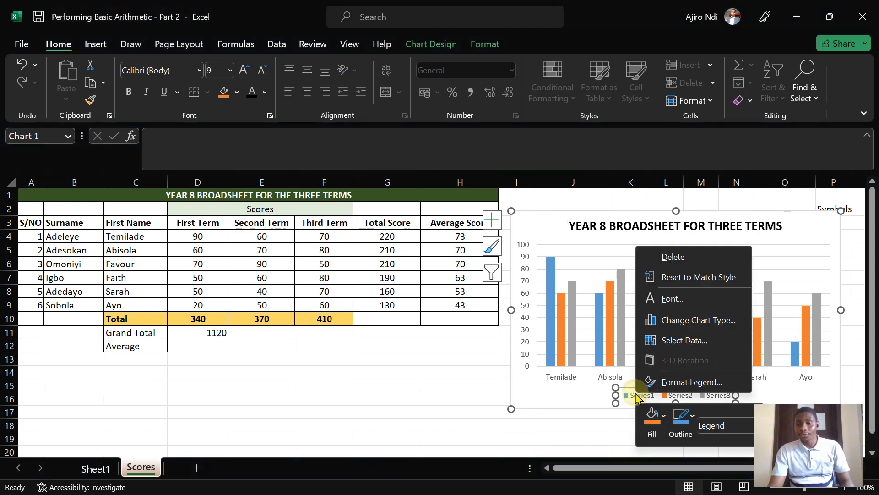
left_click(680, 346)
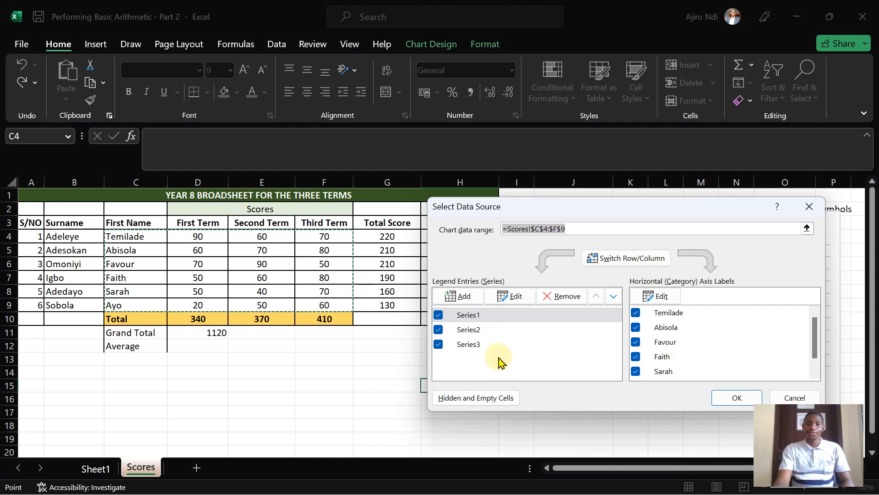
- Try to name the first chart series from the header range D3:F3
left_click(513, 297)
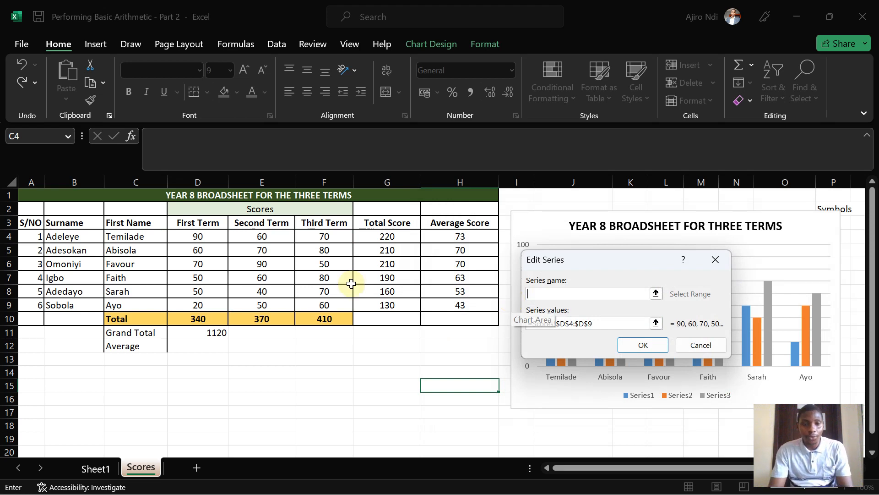
left_click_drag(185, 223, 315, 222)
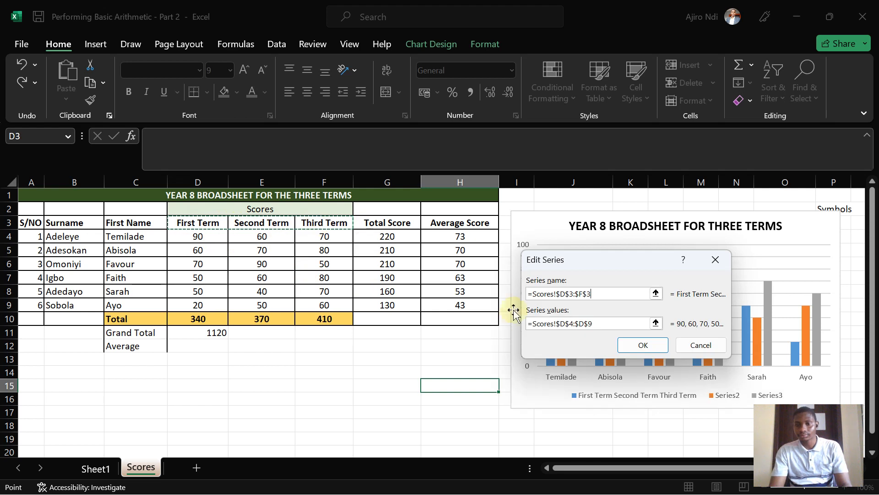
left_click(643, 345)
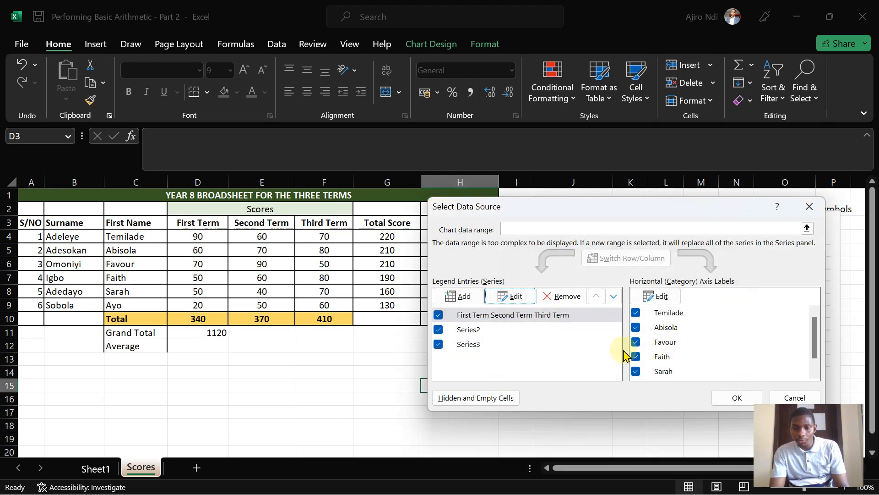
left_click(509, 297)
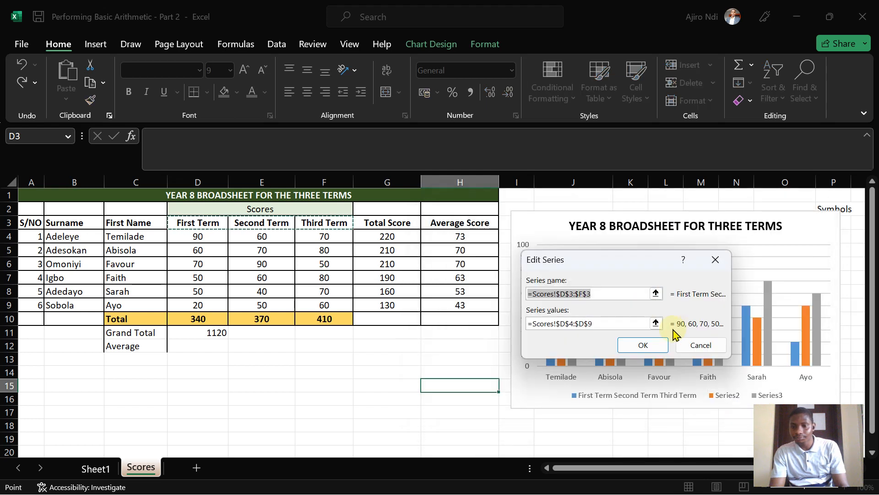
left_click(656, 295)
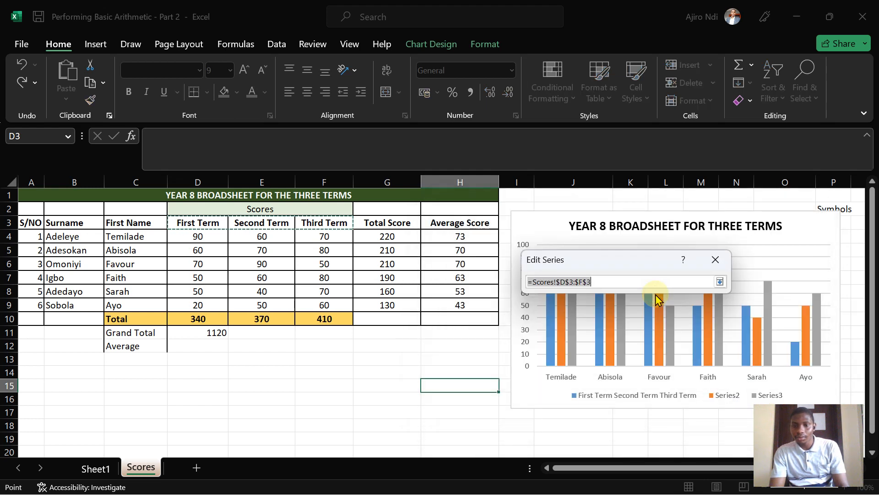
left_click(717, 281)
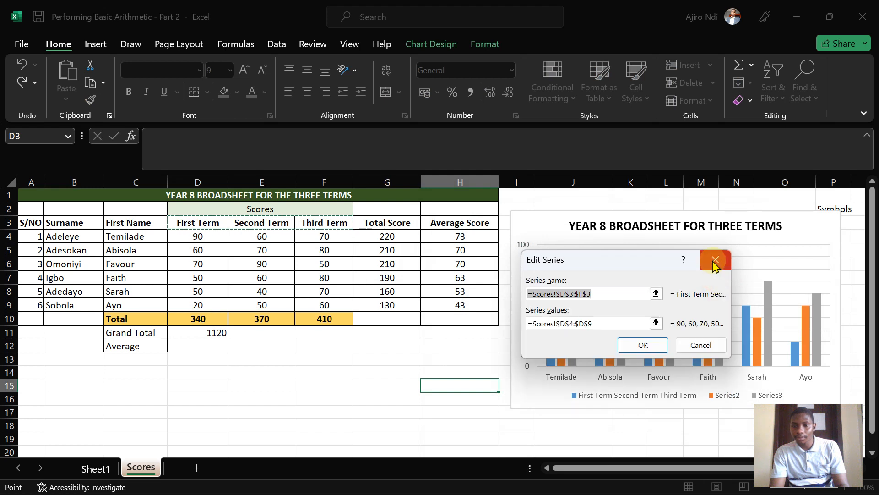
left_click(715, 260)
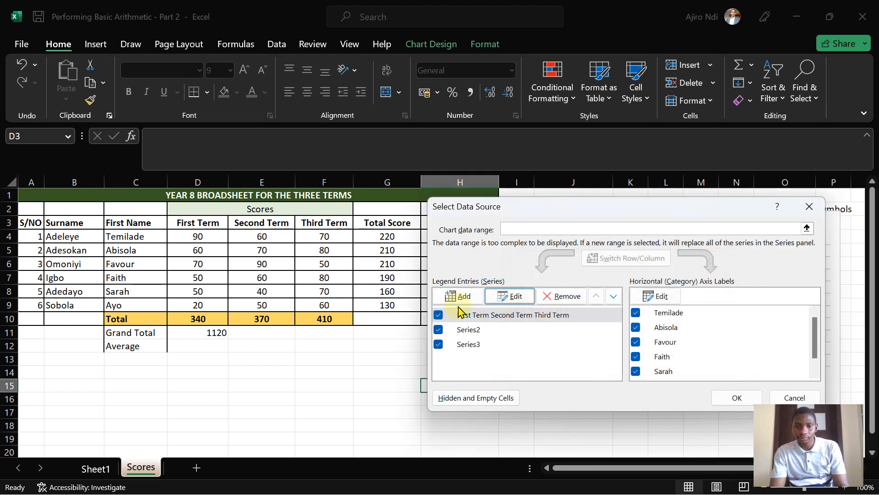
- Set the first chart series' name to the First Term header in cell D3
left_click(508, 300)
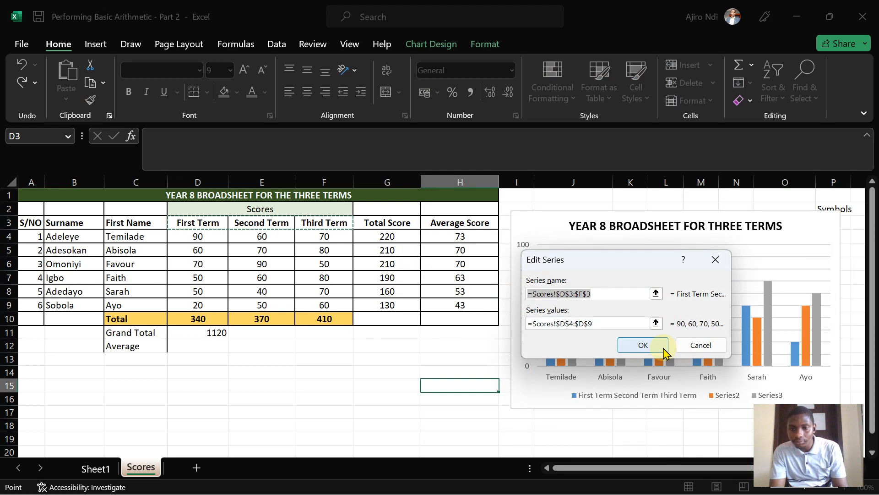
left_click(198, 222)
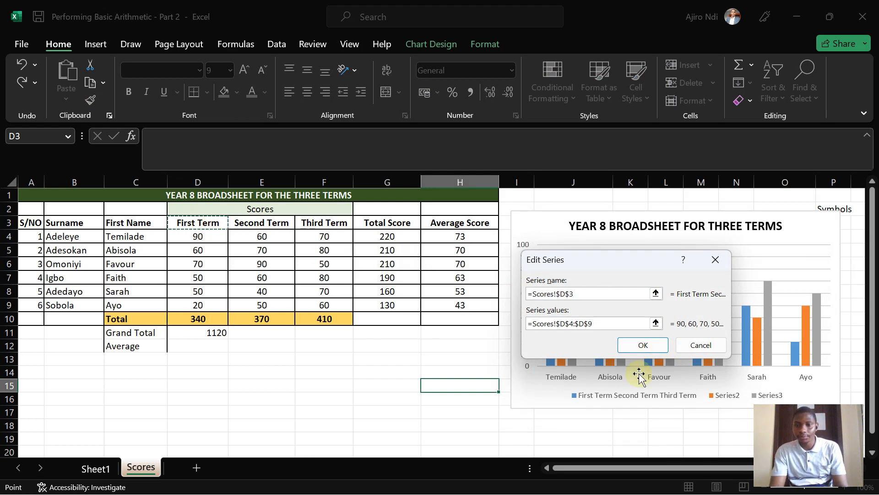
left_click(639, 346)
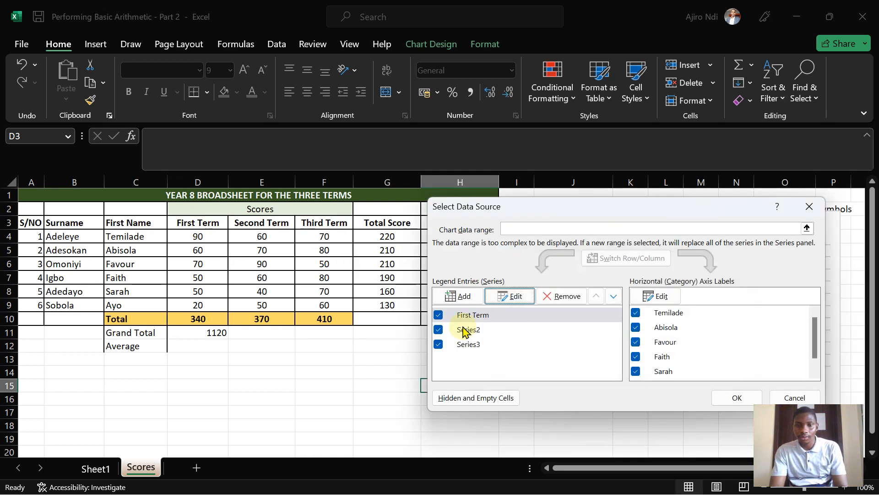
- Set the second chart series' name to the Second Term header in cell E3
left_click(487, 316)
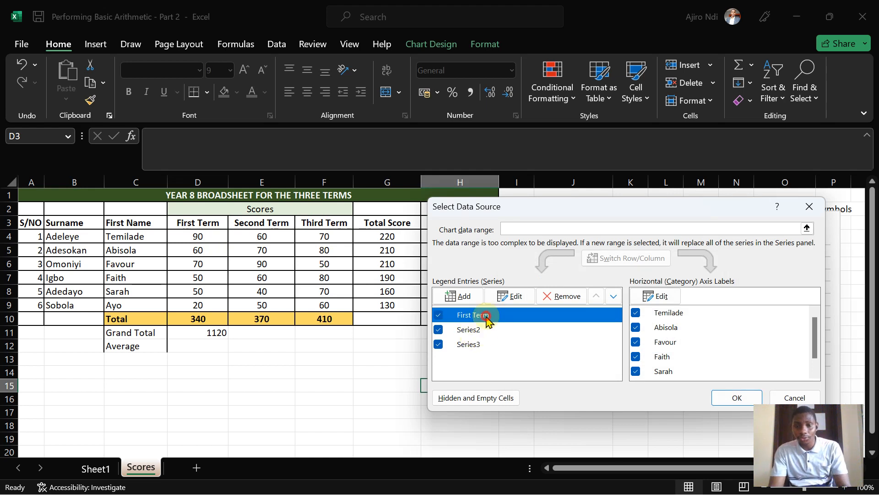
left_click(476, 347)
left_click(471, 315)
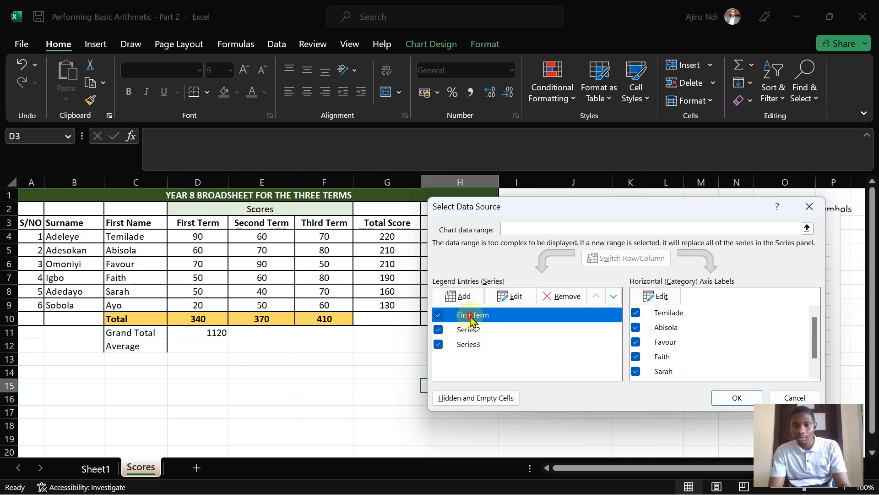
left_click(471, 330)
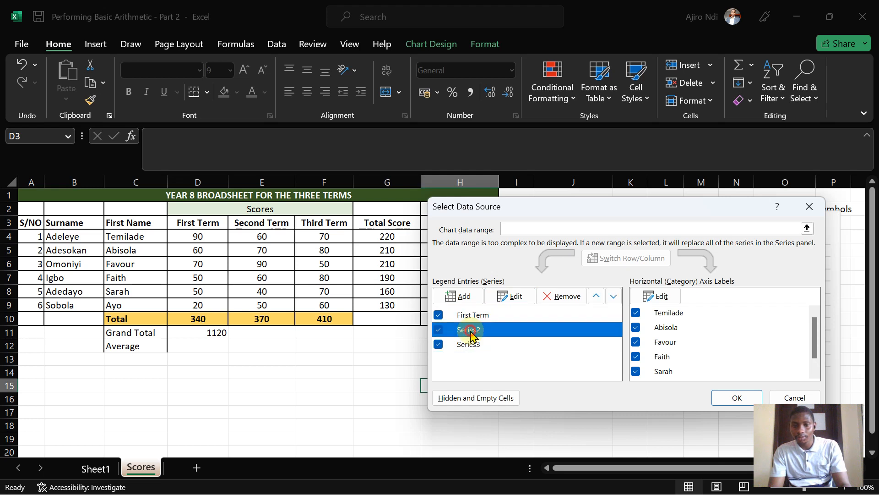
left_click(513, 298)
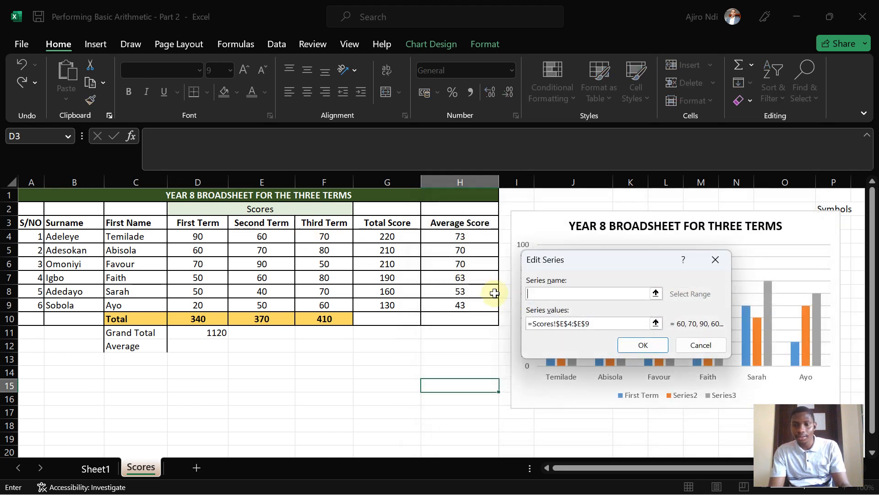
left_click(246, 222)
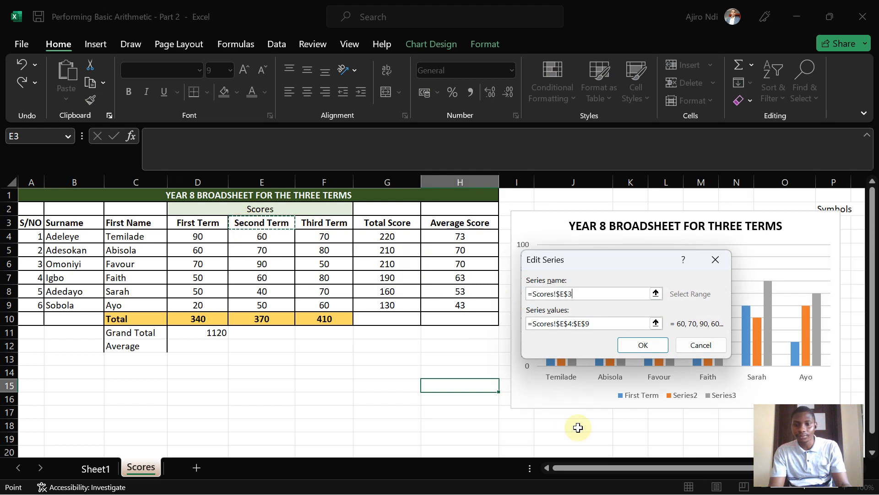
left_click(643, 345)
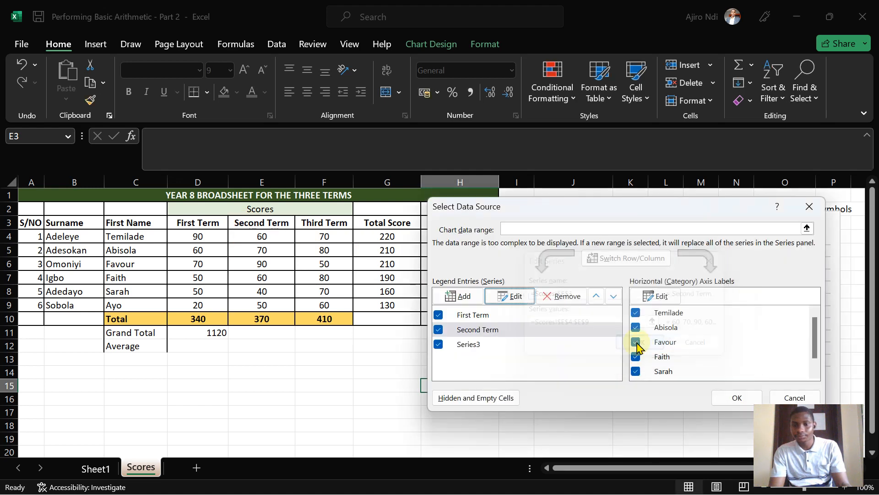
- Set the third chart series' name to the Third Term header in cell F3 and apply the data source changes
left_click(468, 345)
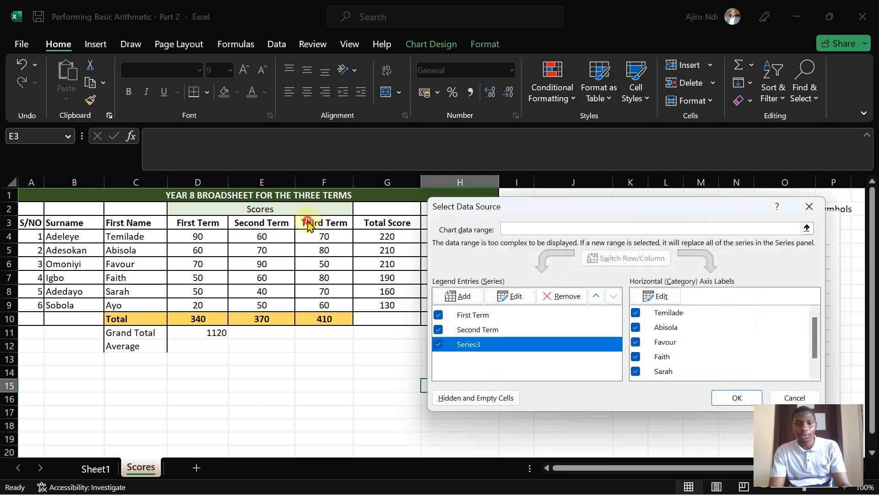
left_click(510, 296)
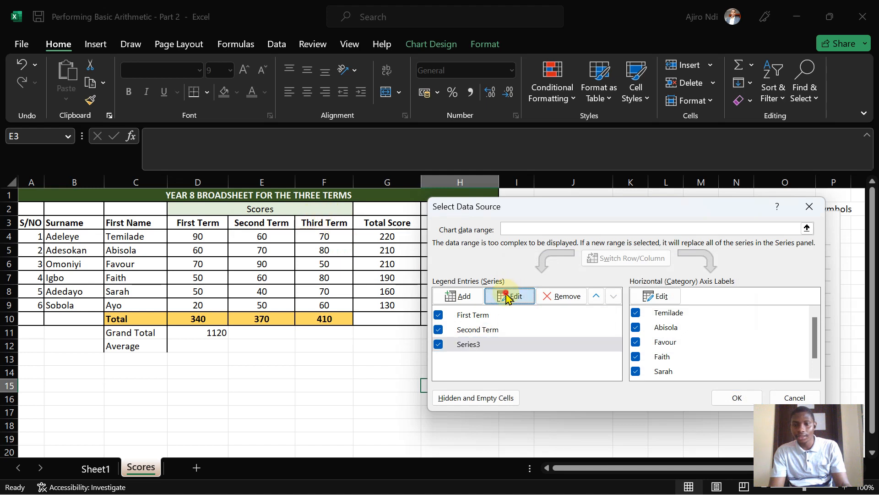
left_click(320, 222)
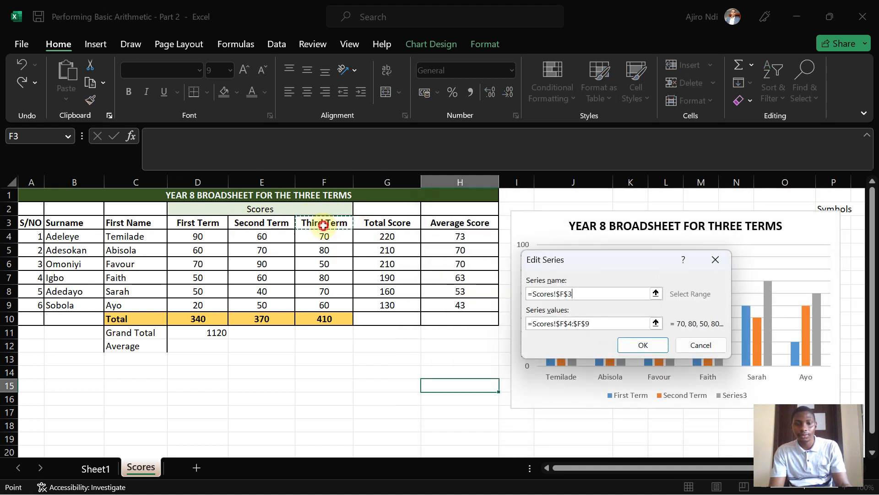
left_click(636, 349)
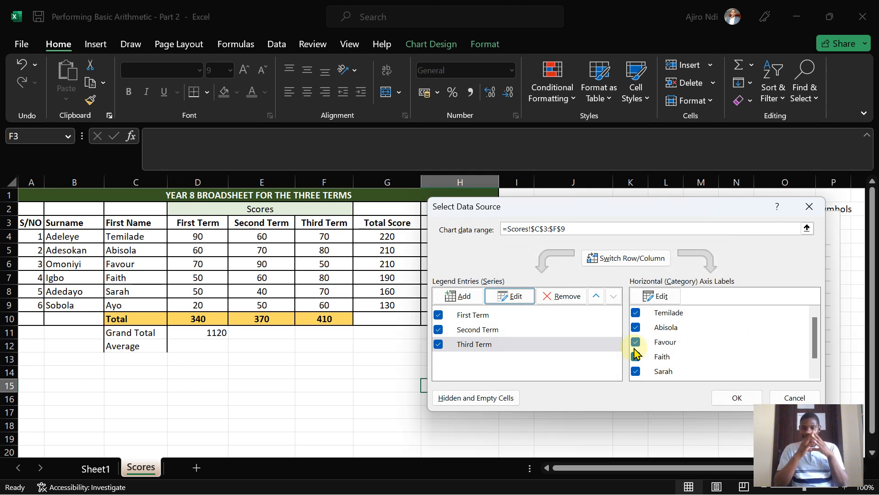
left_click(728, 399)
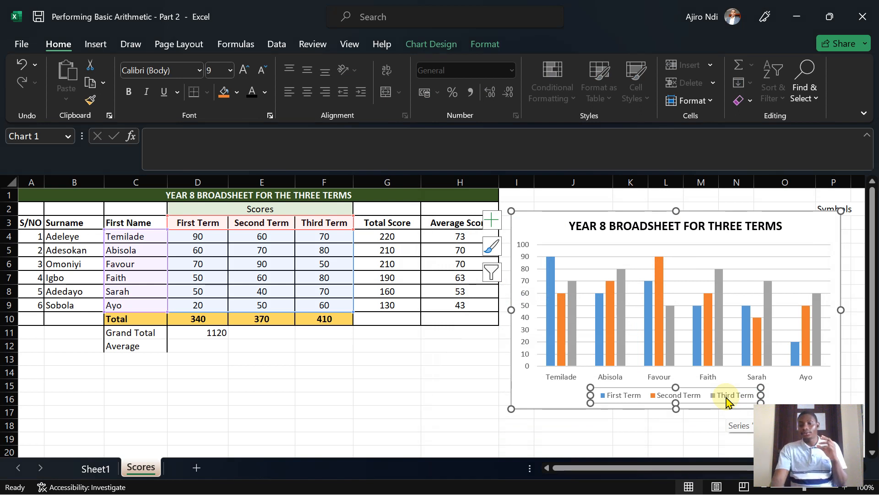
- Move the chart left beside the Total Score column and add axis titles to it
left_click(793, 398)
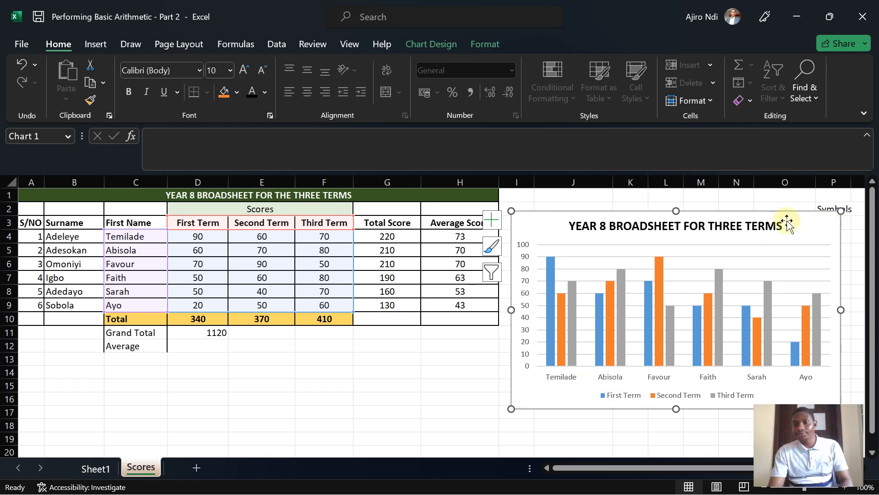
left_click_drag(786, 221, 675, 222)
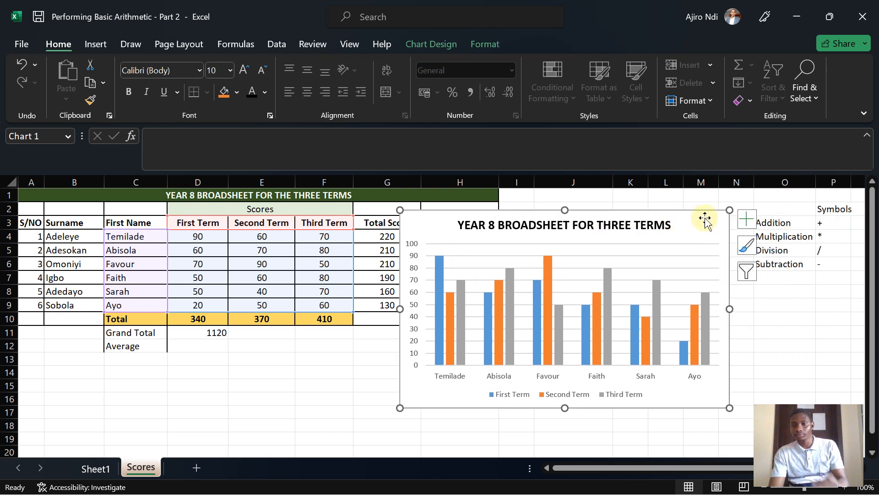
left_click(752, 220)
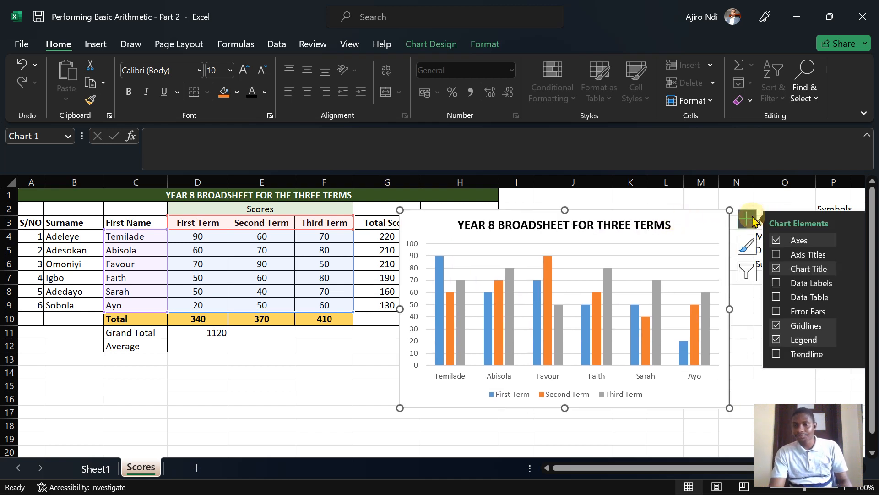
left_click(785, 259)
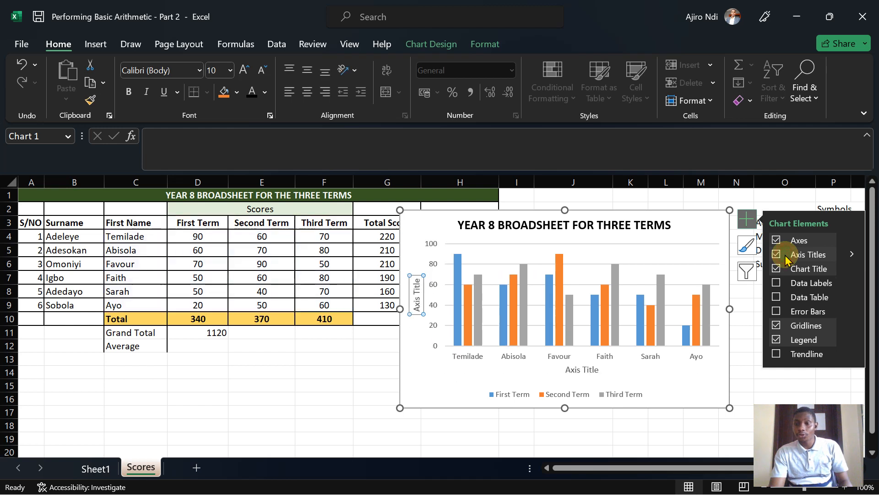
- Set the chart's vertical axis title to "Scores" and make it bold
left_click(418, 292)
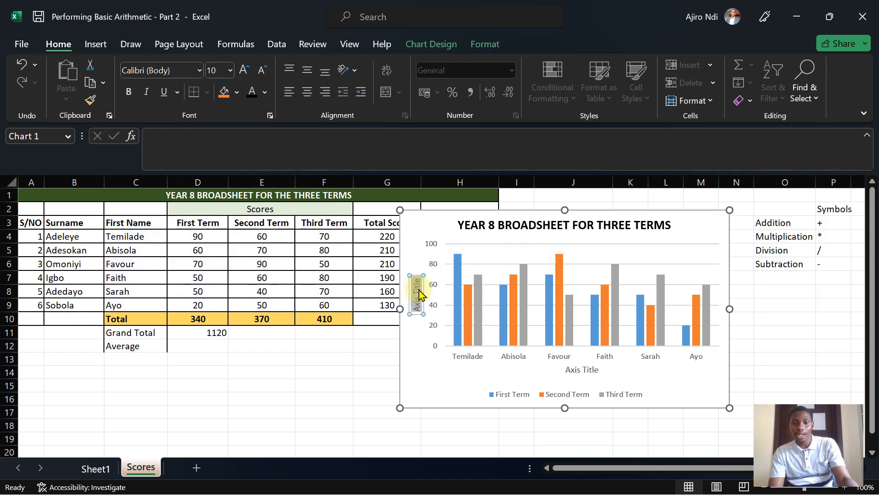
key("BackSpace")
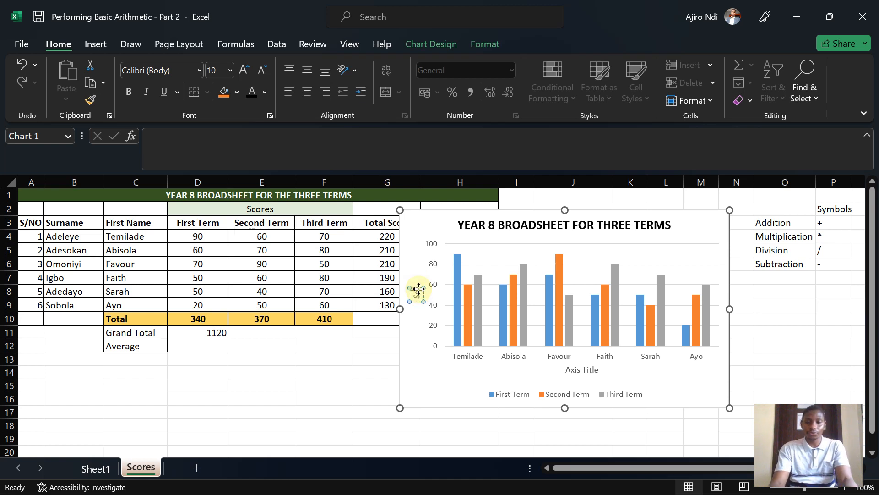
double_click(419, 289)
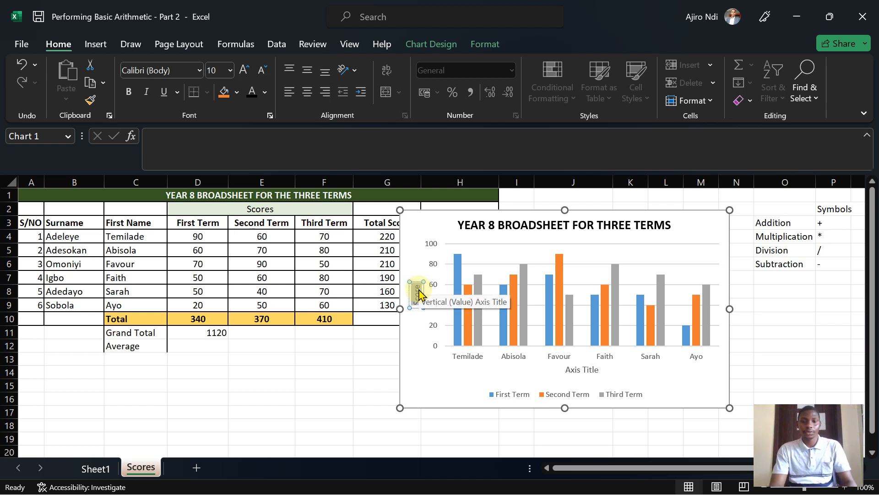
left_click(129, 90)
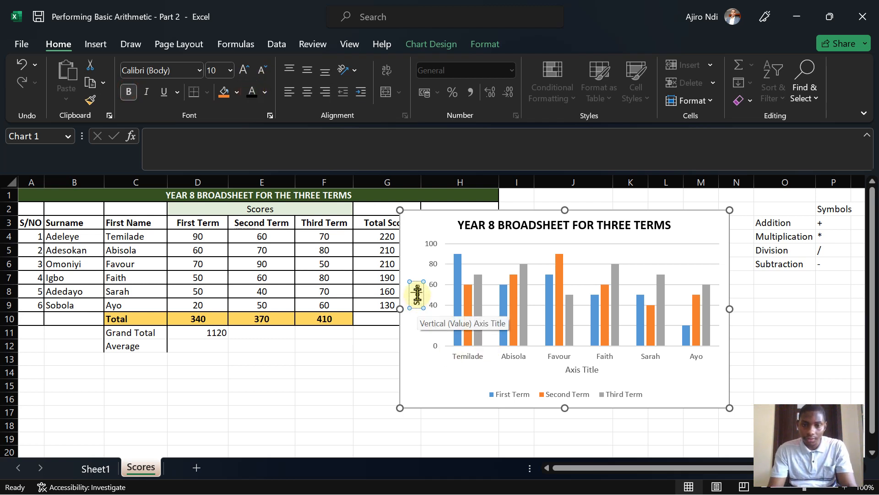
type("s")
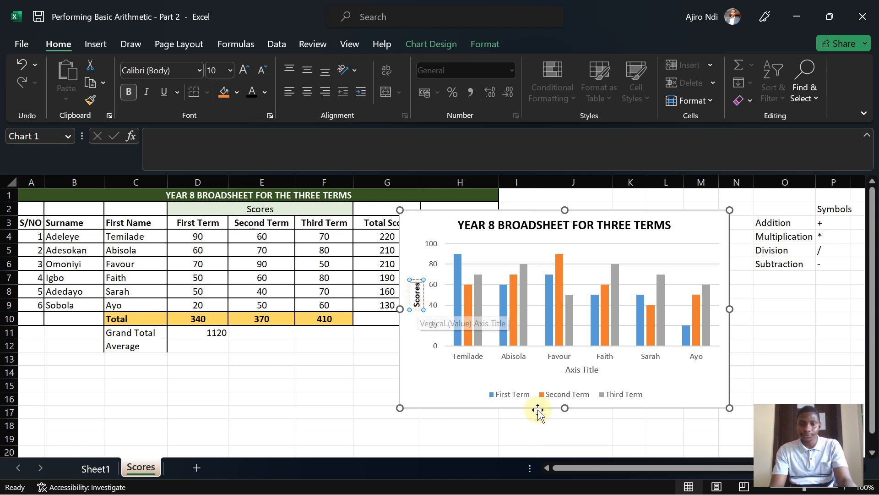
- Set the chart's horizontal axis title to "Name of Students" and make it bold
double_click(590, 368)
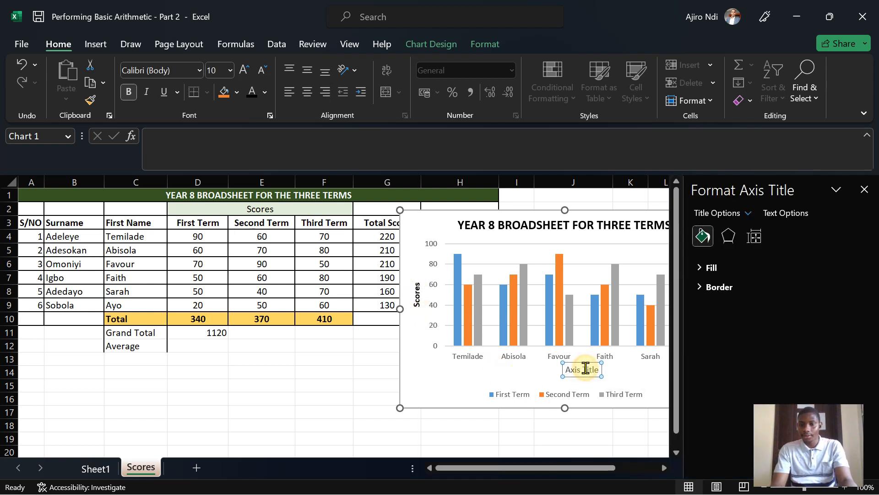
key("ctrl+a")
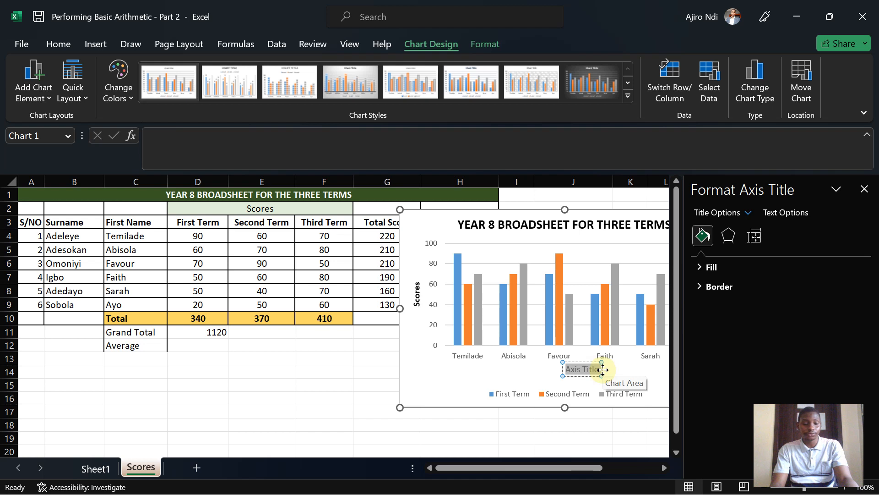
left_click(865, 187)
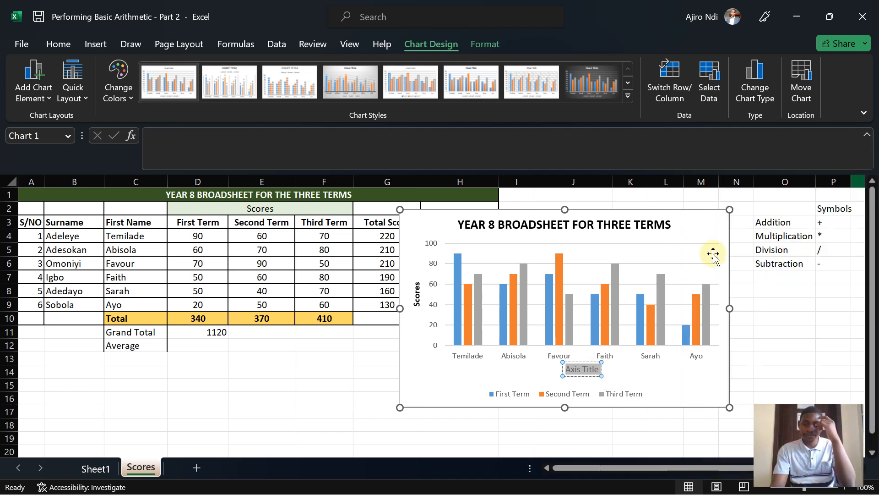
type("Nam")
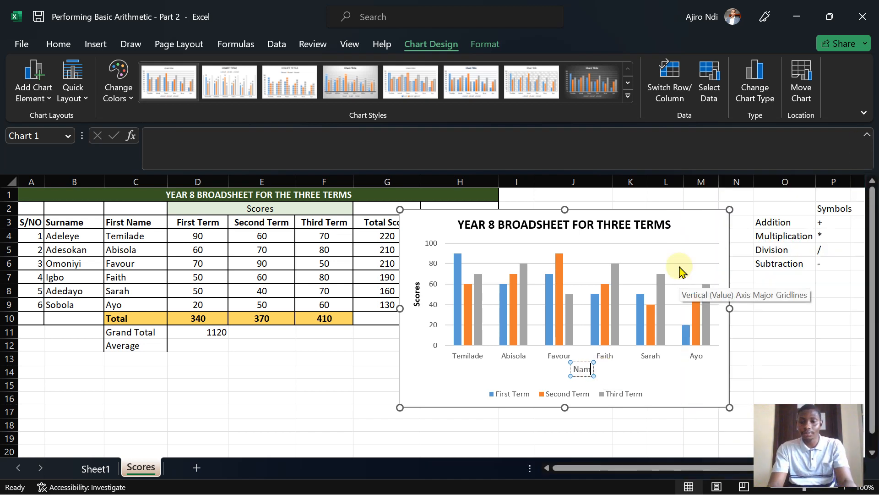
type("e of St")
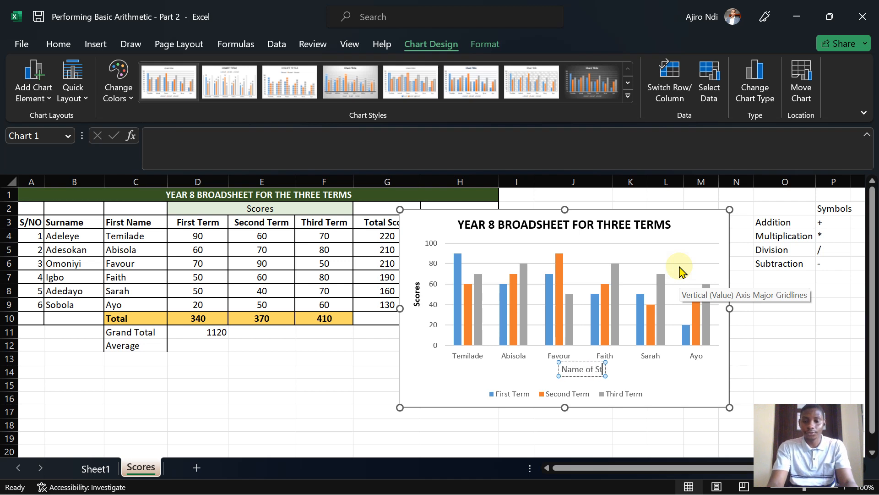
type("udents")
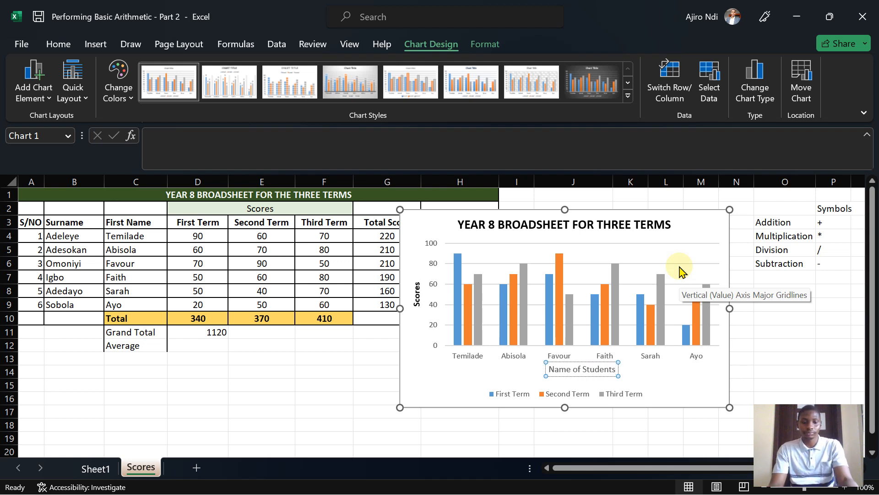
key("ctrl+a")
left_click(56, 42)
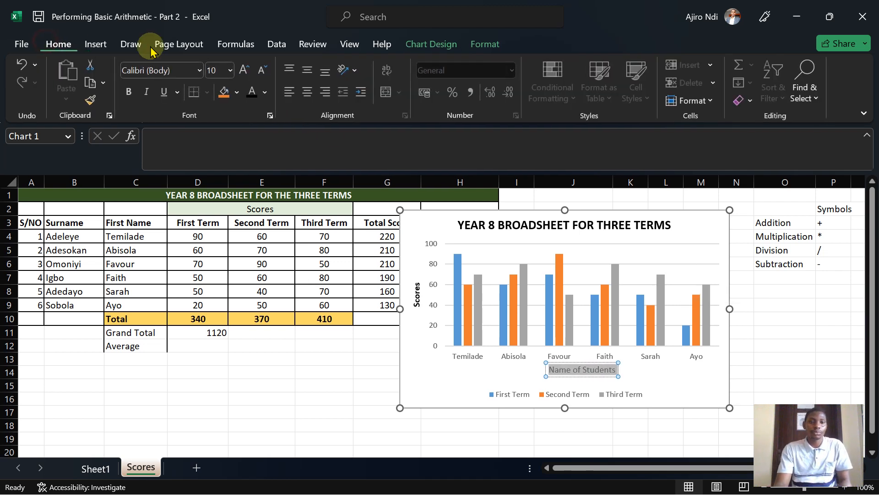
left_click(129, 91)
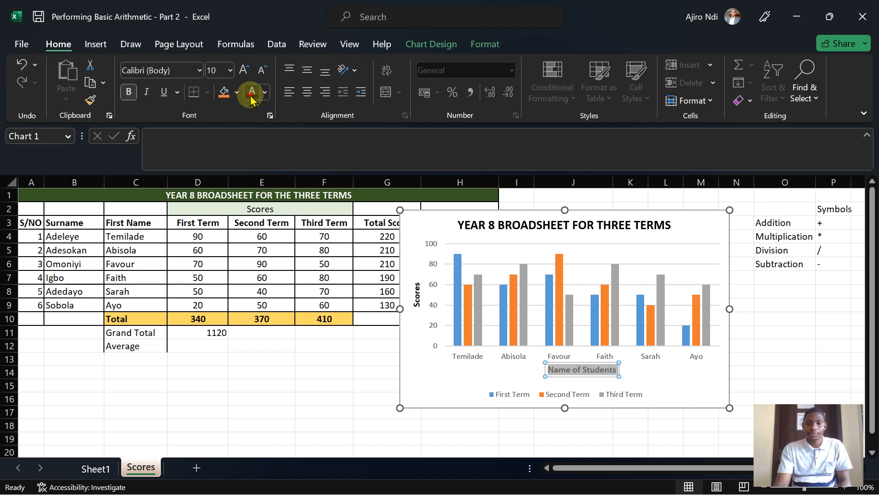
left_click(704, 380)
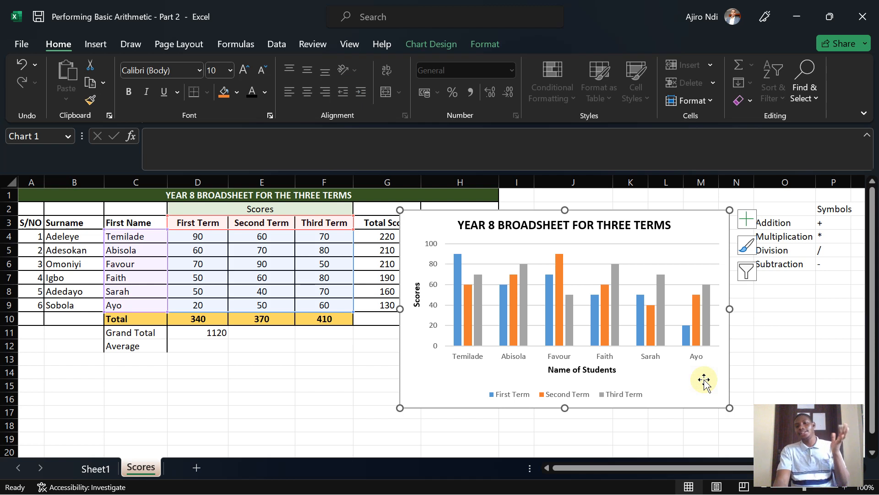
- Add data labels to the chart's columns in the Outside End position
left_click(746, 220)
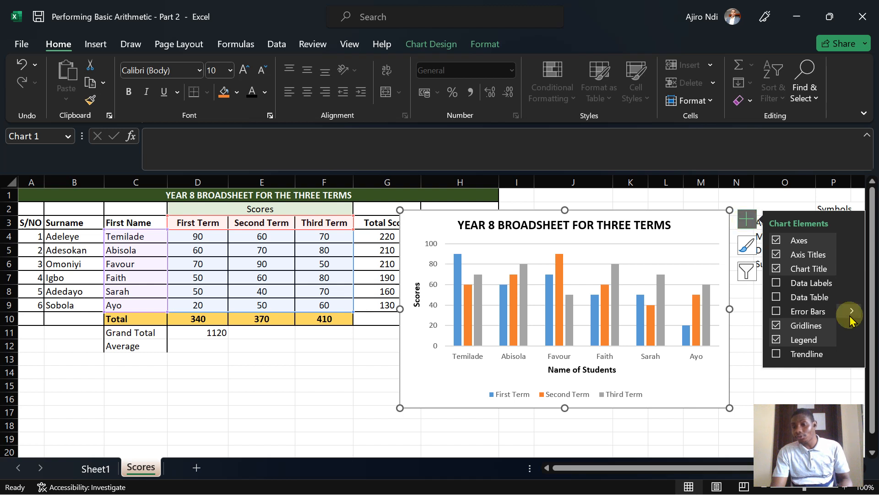
left_click(851, 284)
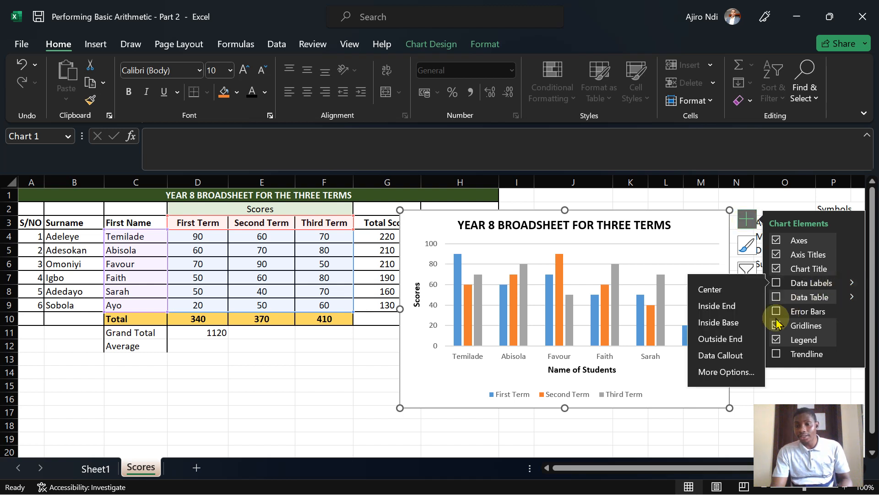
left_click(724, 341)
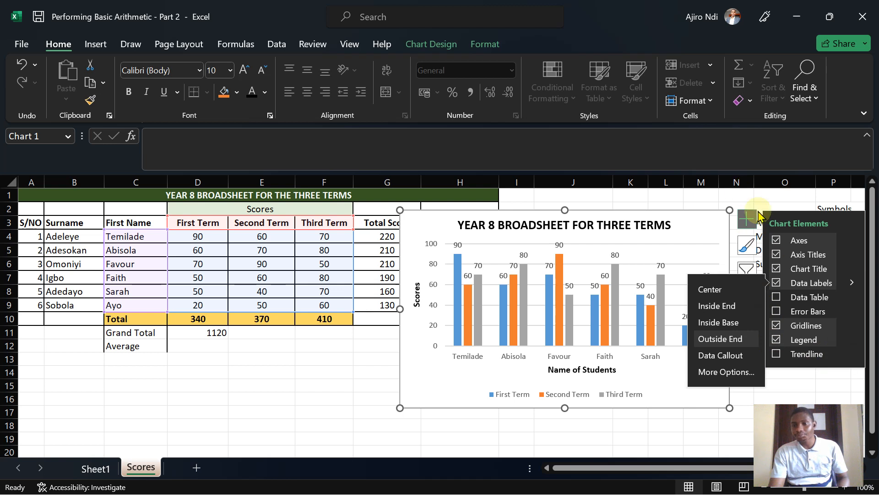
left_click(769, 197)
left_click(699, 224)
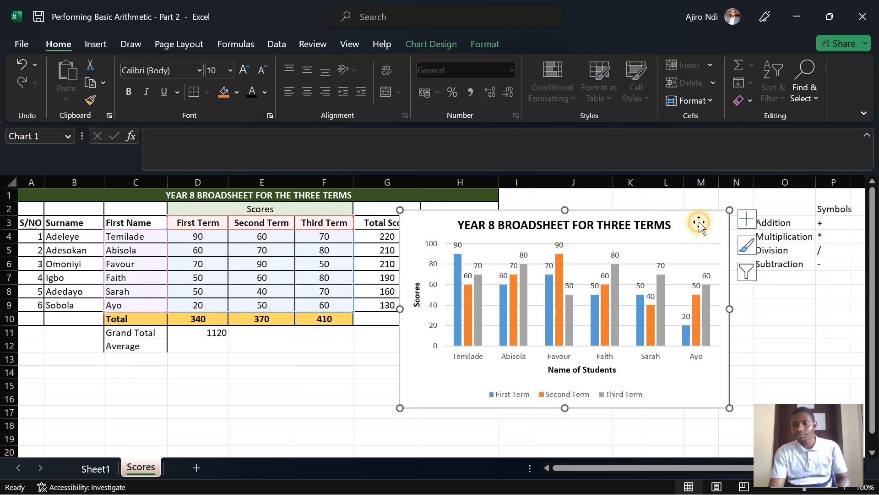
- Preview the available chart styles on the scores chart
left_click(745, 245)
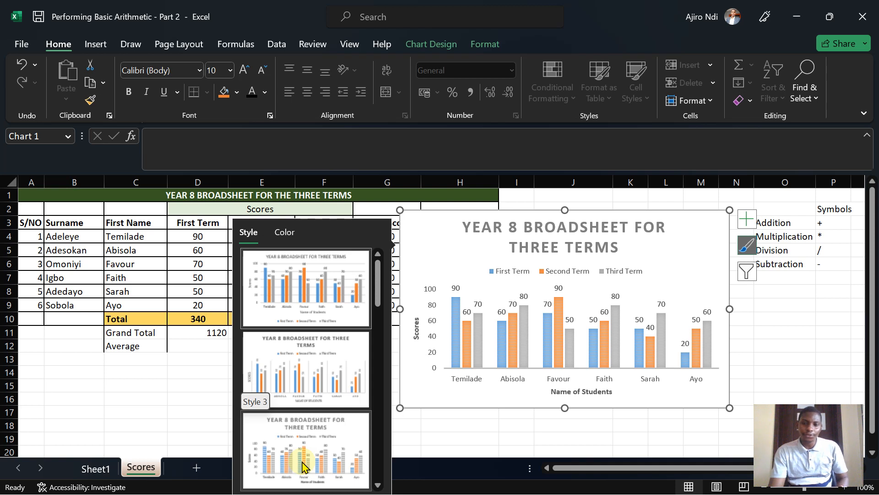
left_click_drag(381, 275, 379, 369)
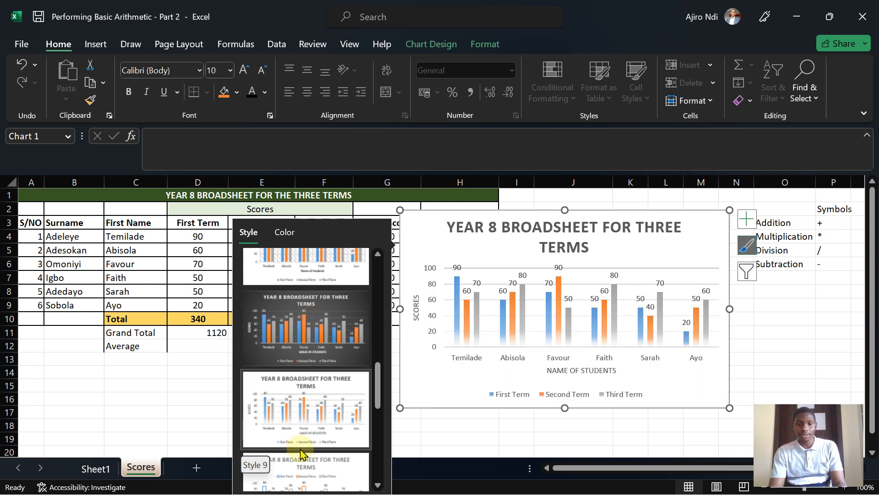
left_click_drag(379, 388, 380, 415)
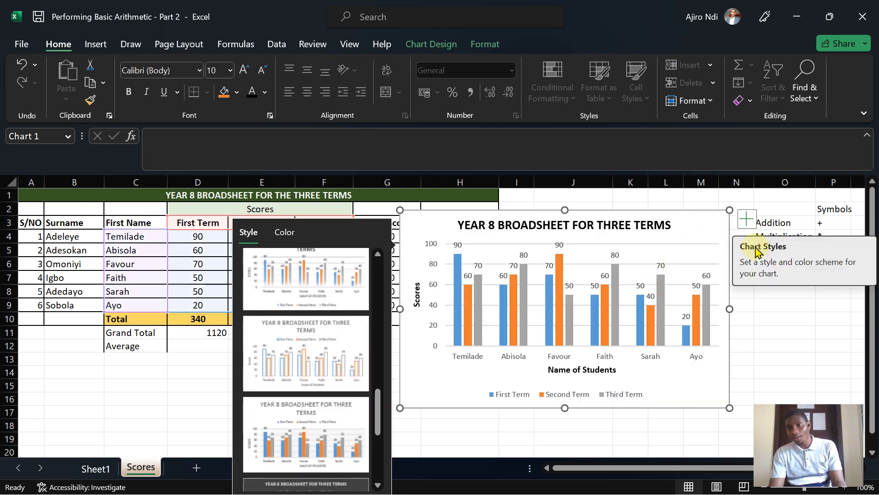
left_click_drag(377, 413, 365, 232)
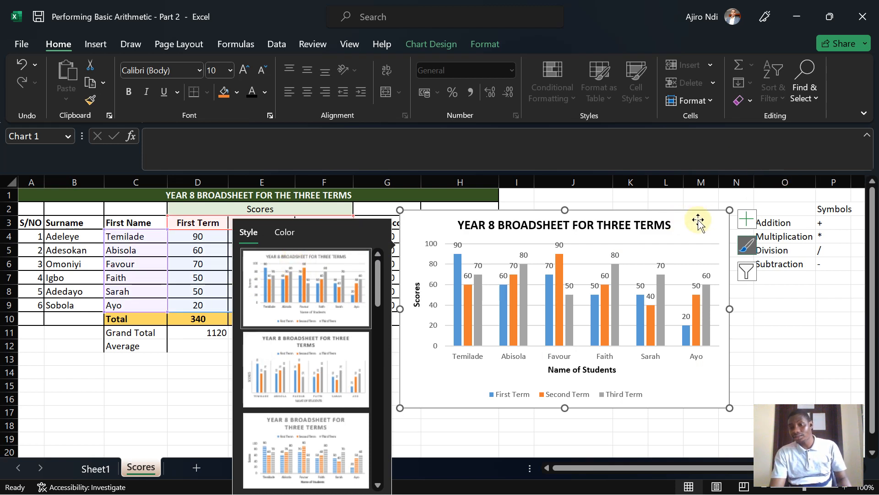
left_click(746, 246)
- Enlarge the chart by extending its lower-left corner to column E at row 19
left_click_drag(400, 408, 260, 436)
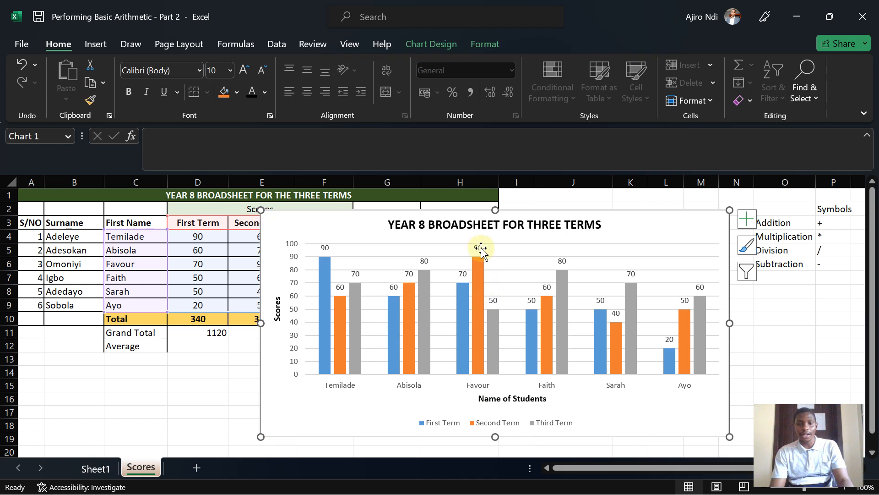
left_click(596, 223)
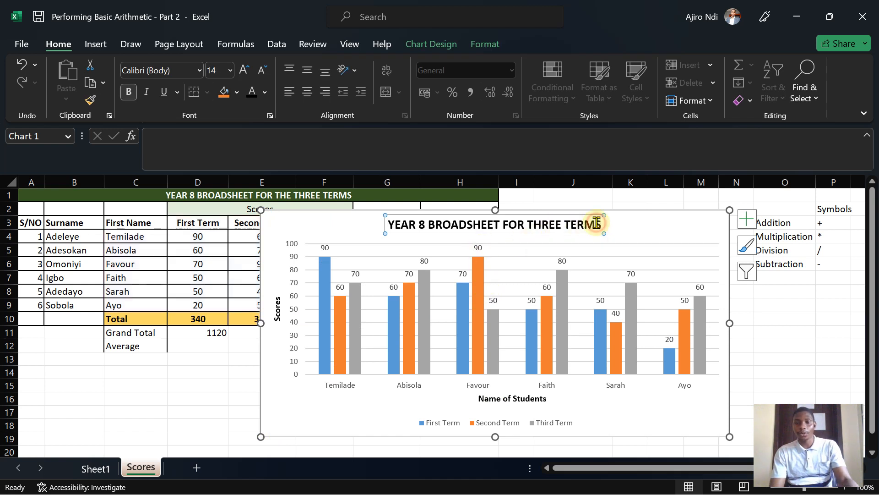
- Copy the whole chart and add a new worksheet after the Scores sheet
left_click(628, 224)
right_click(629, 223)
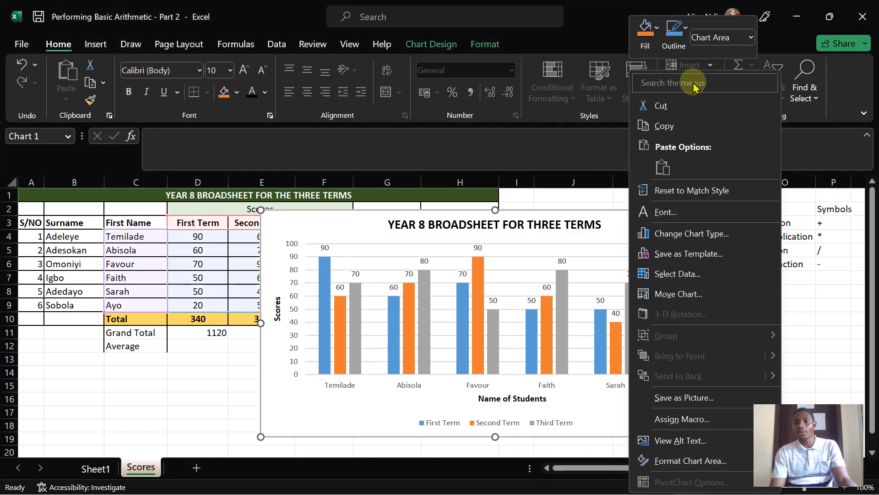
left_click(664, 128)
left_click(197, 467)
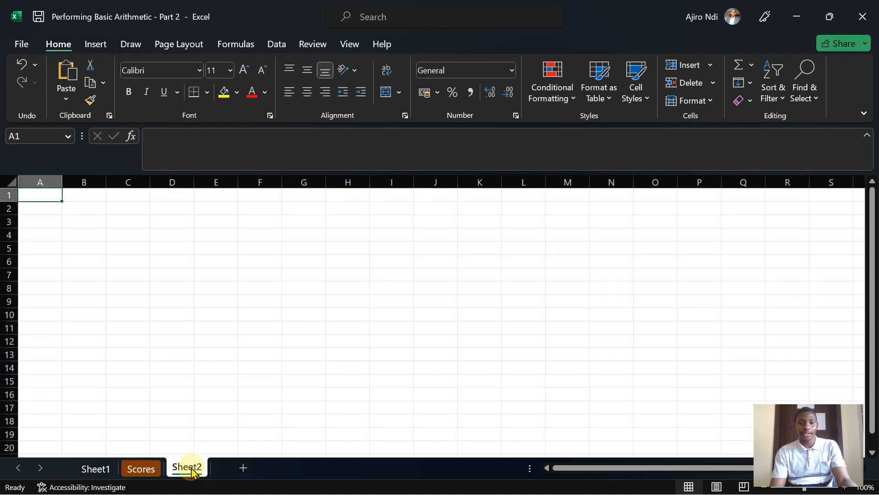
- Paste the copied chart into Sheet2, positioned from about cell D2 to N19, and hide the sheet's gridlines
key("ctrl+v")
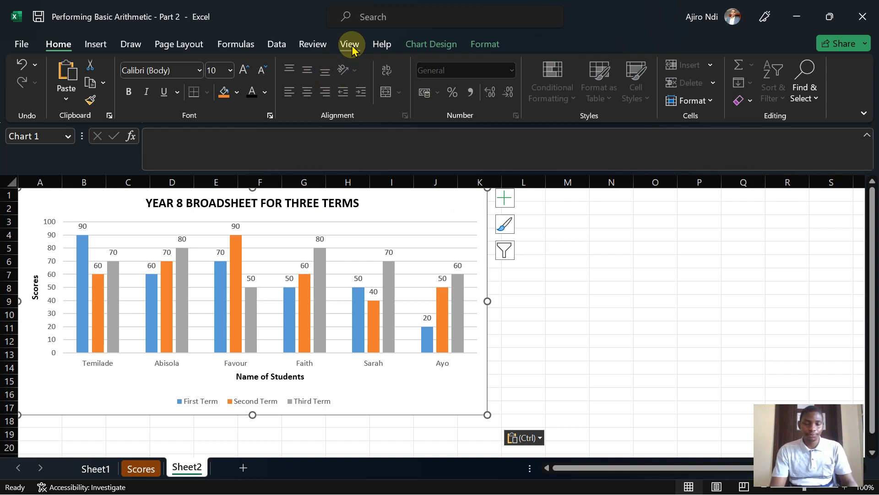
left_click(351, 46)
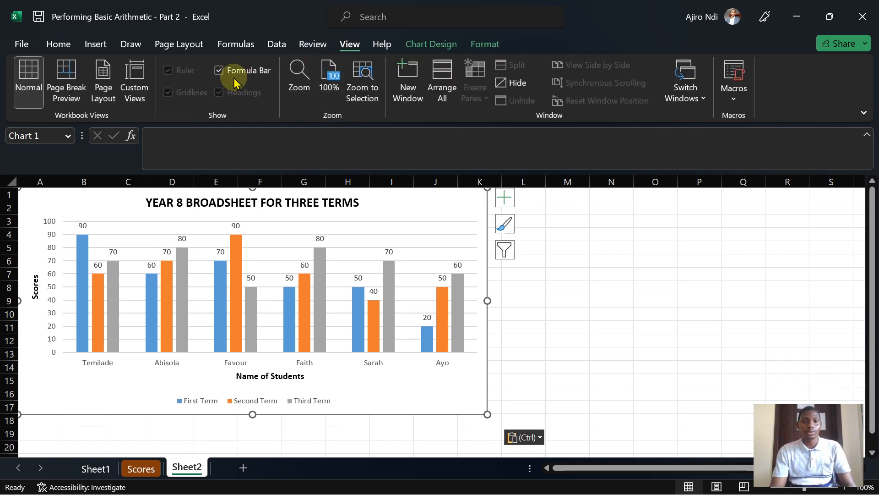
left_click(581, 296)
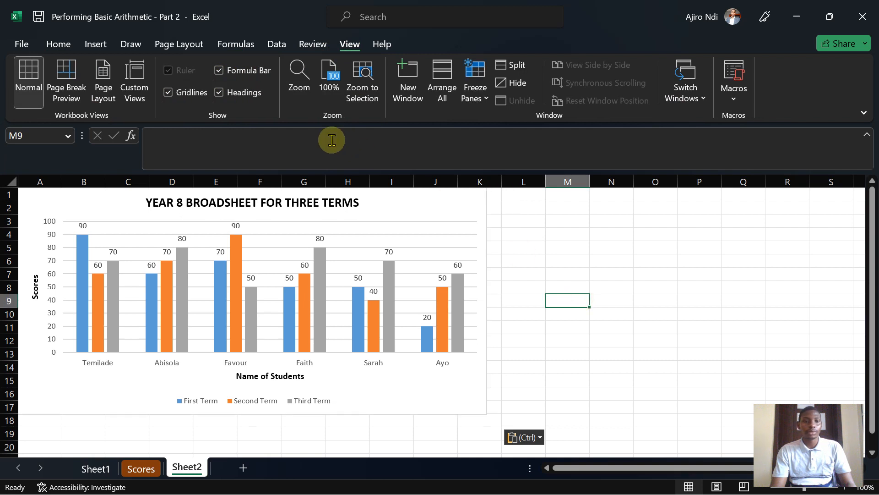
left_click(178, 92)
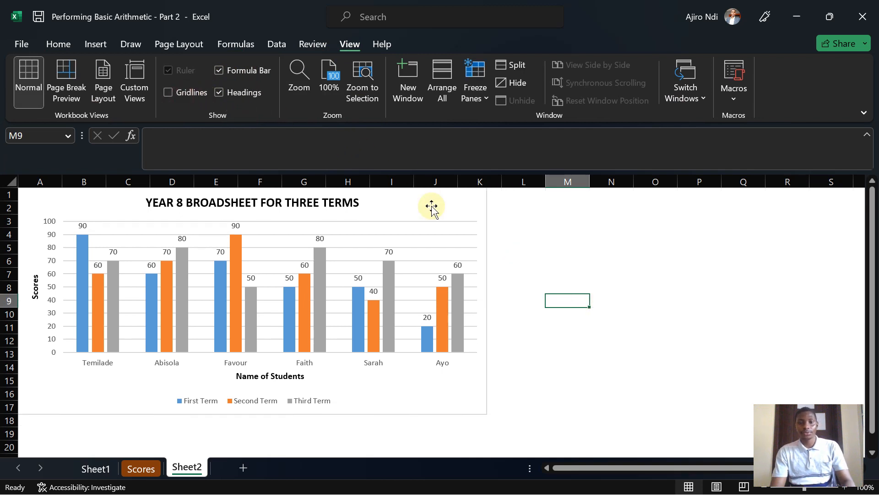
left_click_drag(429, 206, 563, 222)
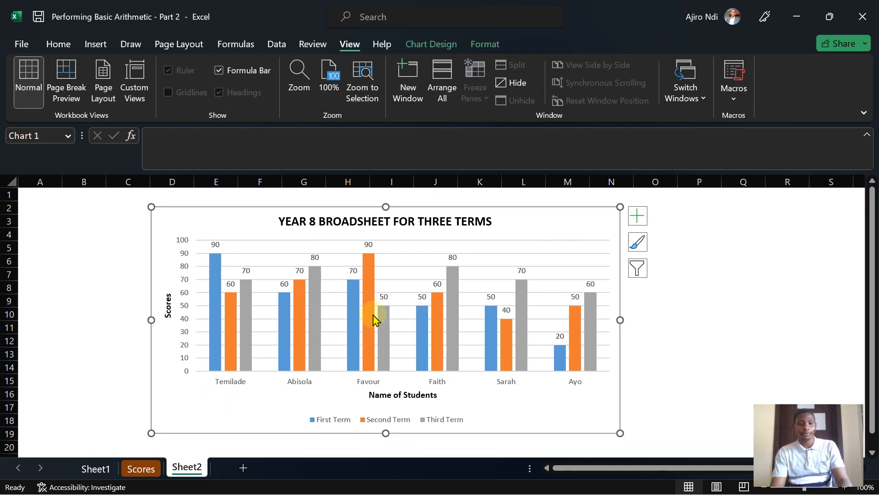
- Open the name of Sheet2 for renaming
right_click(183, 466)
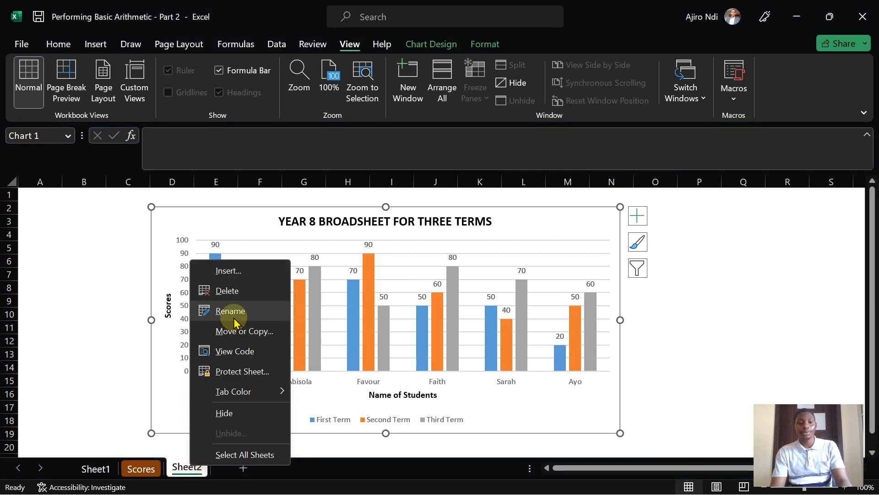
left_click(225, 311)
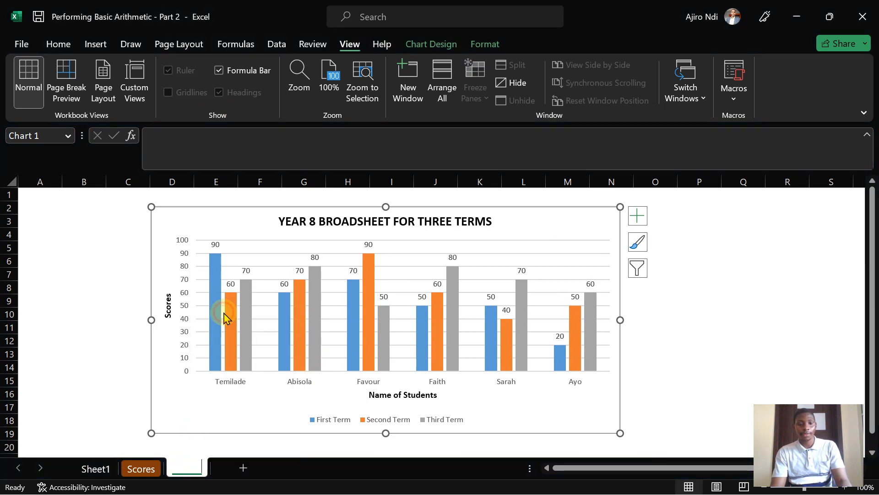